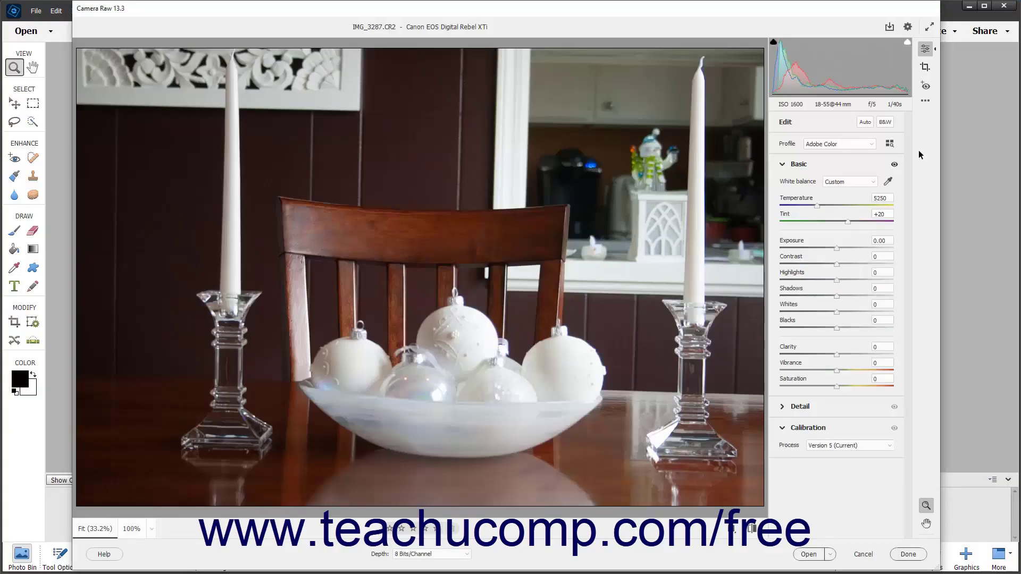
- Enter Crop & Rotate mode on IMG_3287.CR2 in Camera Raw
left_click(923, 69)
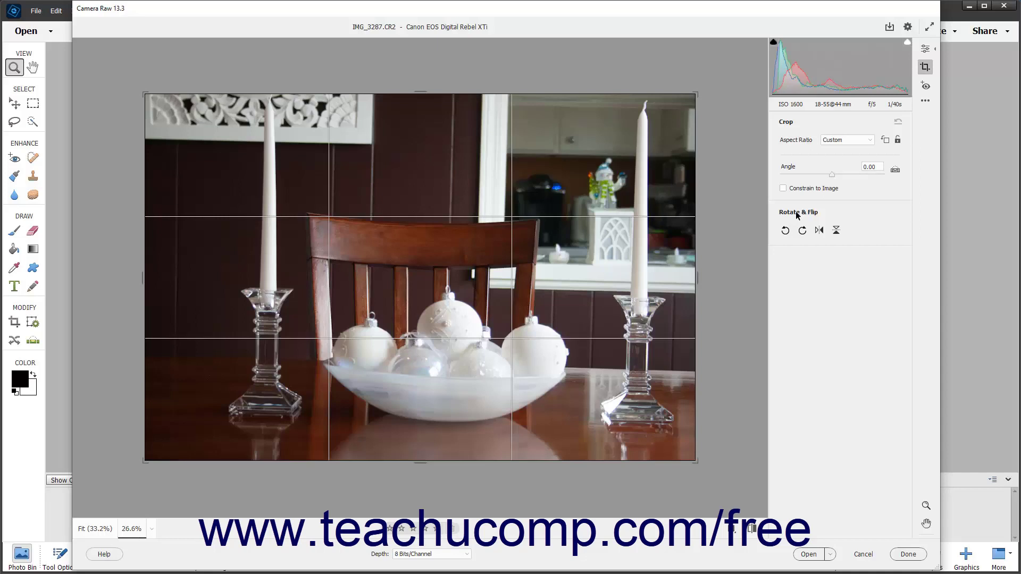
- Keep the aspect ratio on Custom and draw a free-form crop around the ornament bowl
left_click(871, 137)
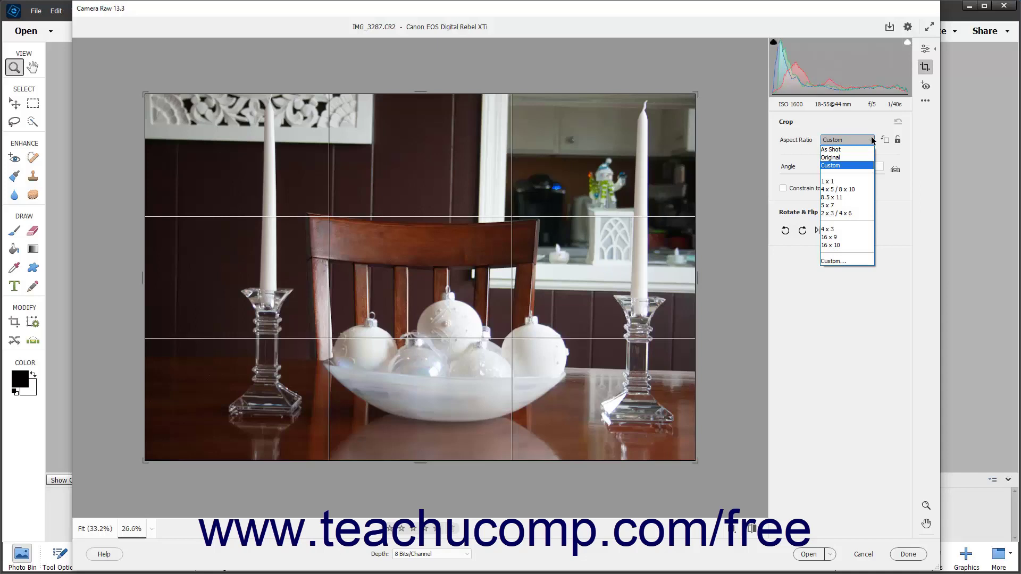
left_click(842, 166)
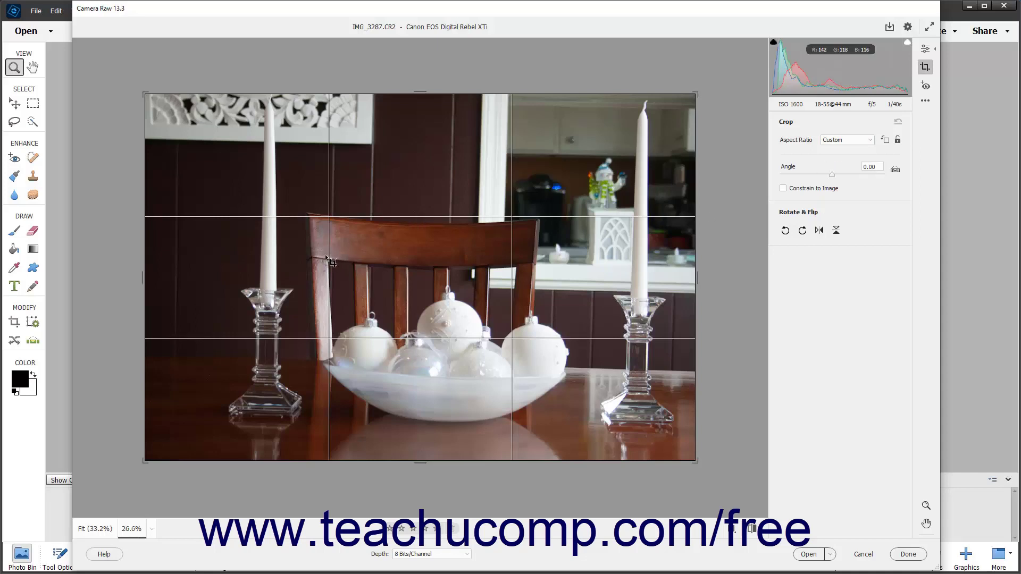
left_click_drag(310, 276, 588, 436)
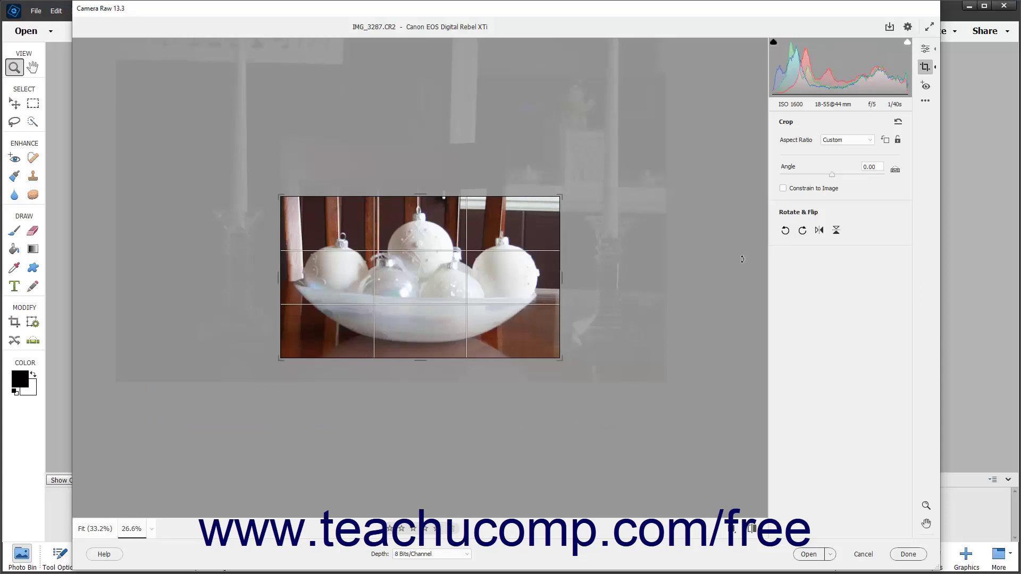
- Reset the crop to the full photo and bring up the aspect ratio presets
left_click(897, 123)
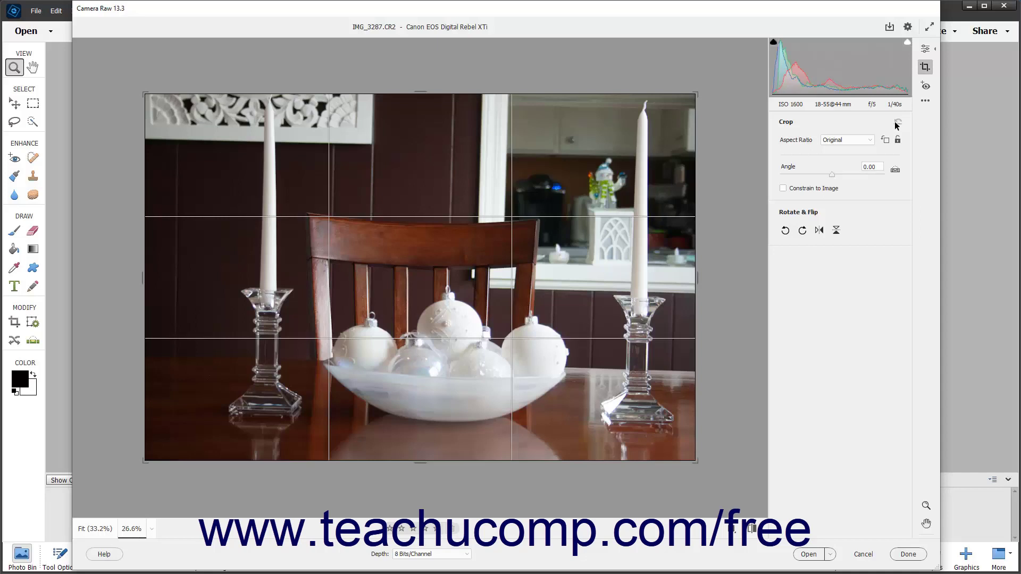
left_click(870, 140)
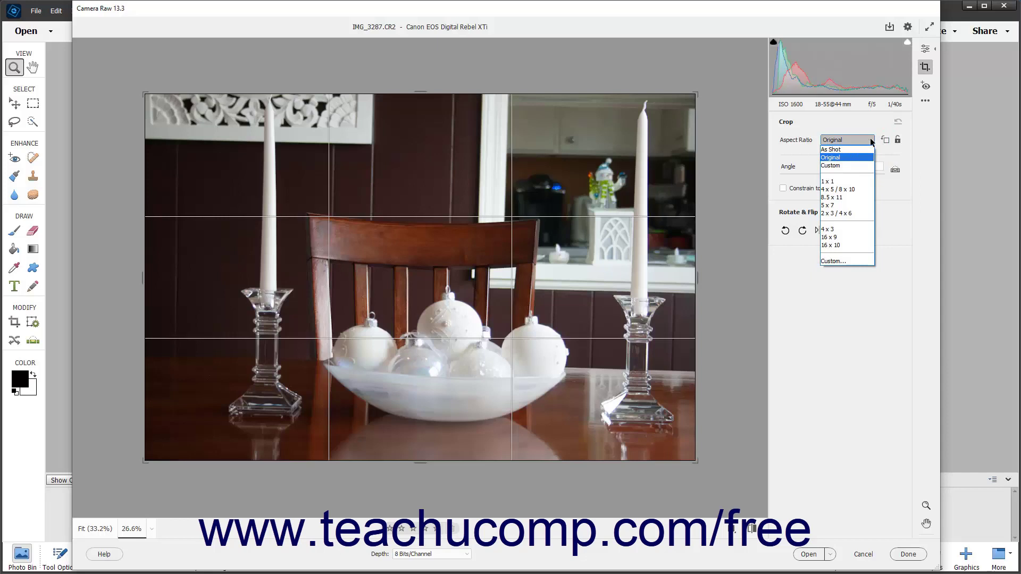
- Set a custom 16 x 9 crop aspect ratio spanning the photo's full width
left_click(855, 262)
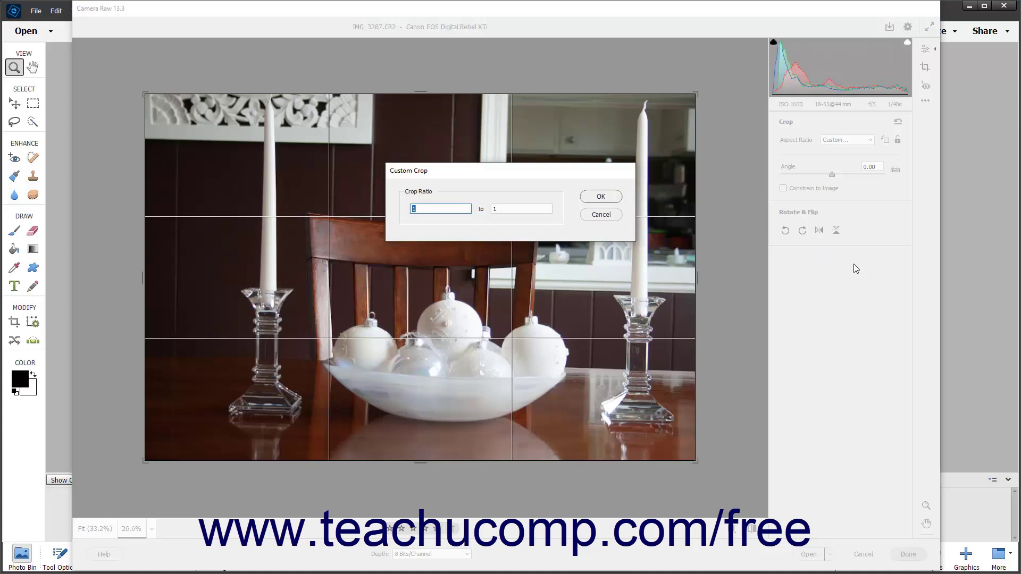
type("1")
key("Tab")
type("9")
left_click(609, 197)
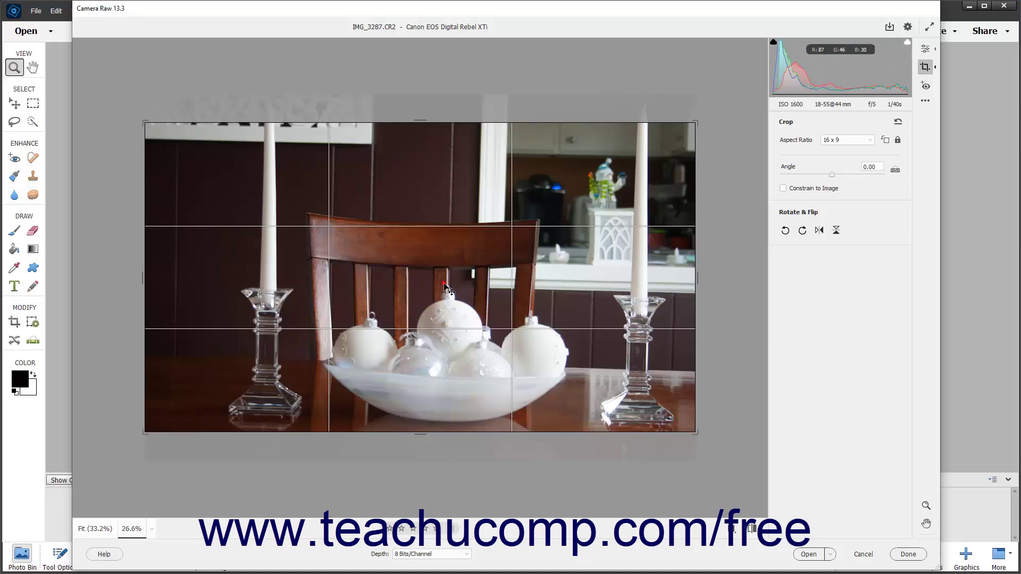
- Shift the photo up in the 16 x 9 crop and unlock the ratio to Custom
left_click_drag(448, 287, 452, 263)
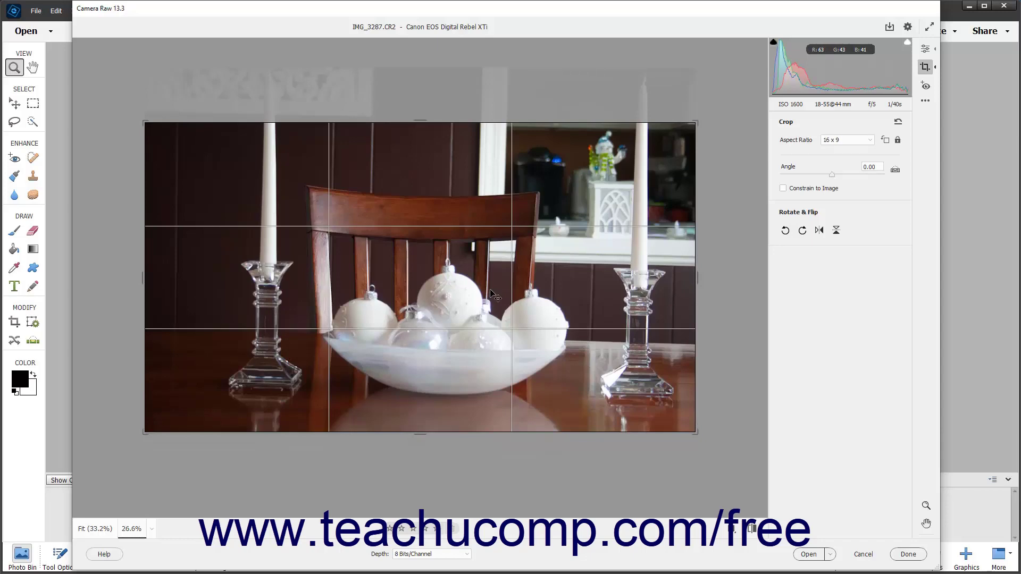
left_click(898, 141)
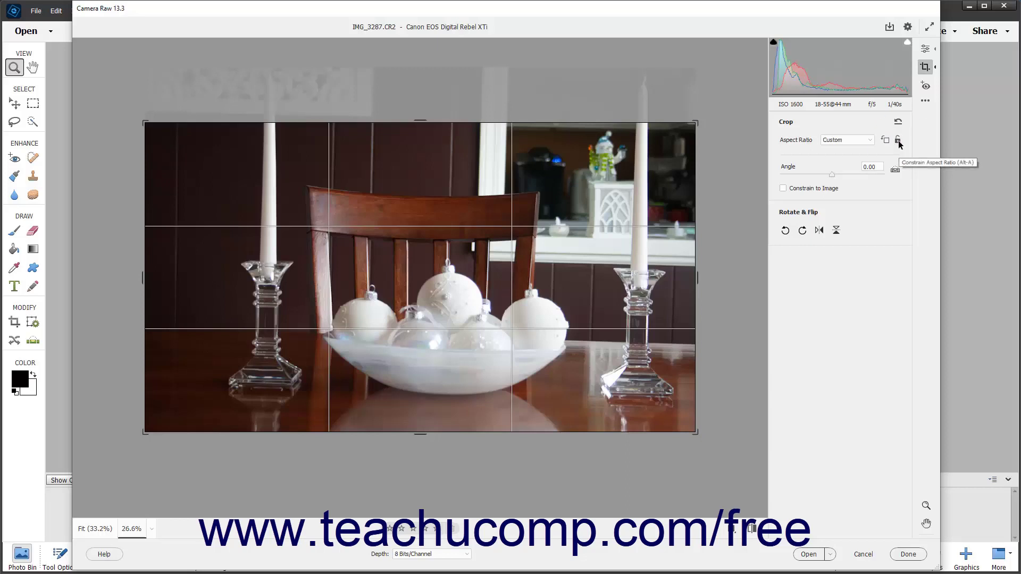
left_click(898, 141)
left_click(898, 141)
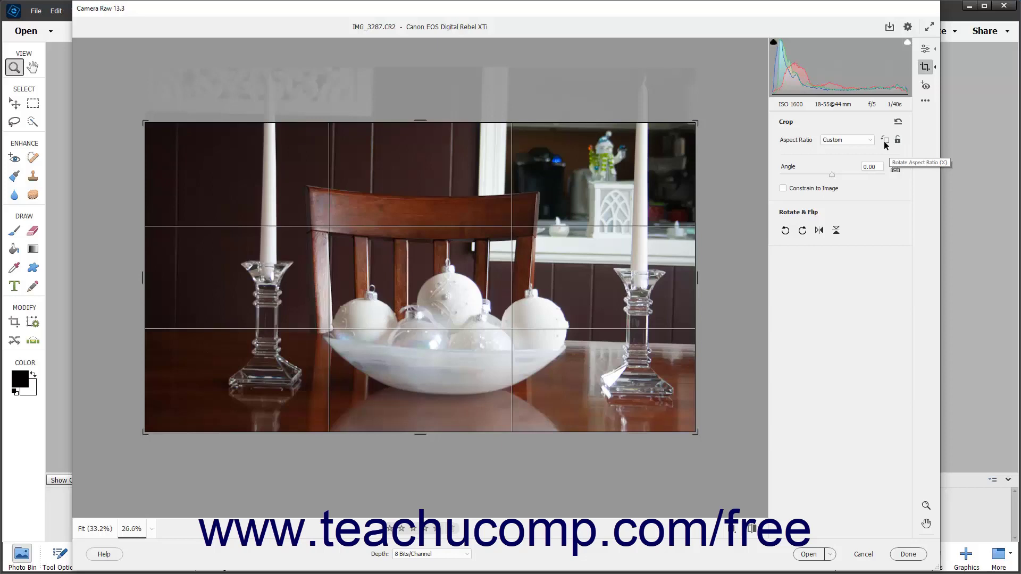
left_click(884, 141)
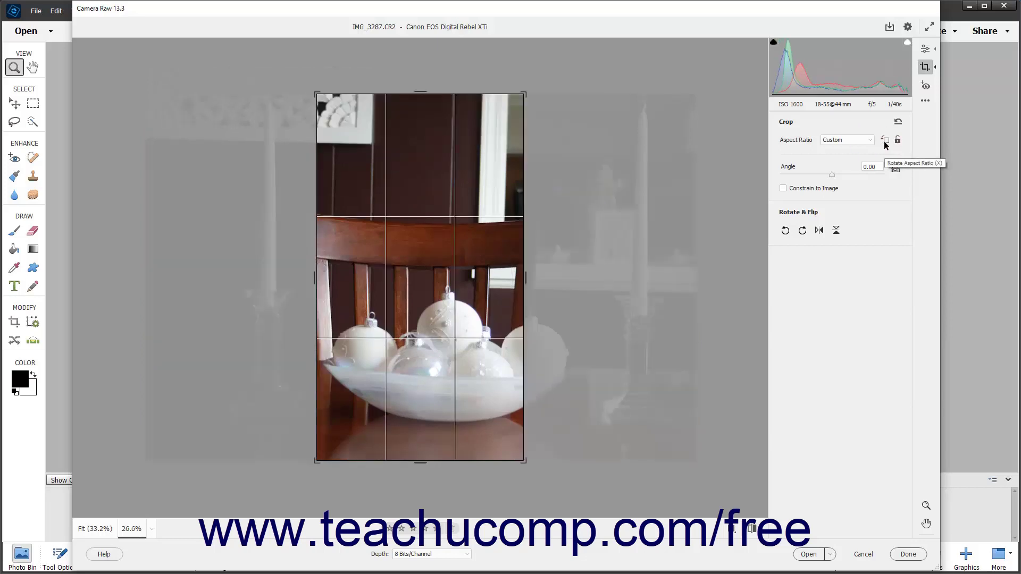
left_click(884, 141)
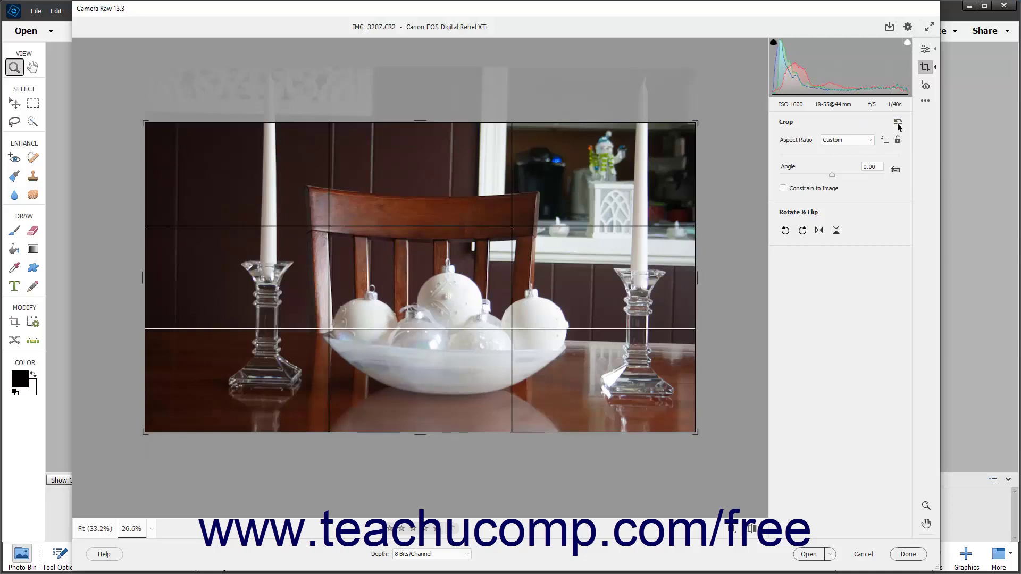
- Reset the crop to the full photo with a Custom aspect ratio
left_click(897, 123)
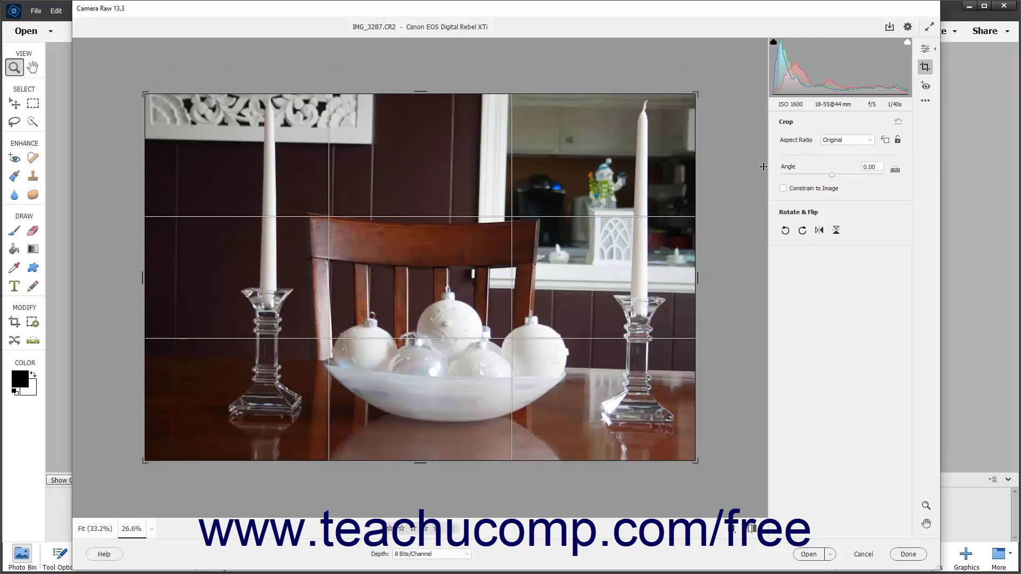
left_click(846, 140)
left_click(846, 166)
- Draw a tight crop around the ornament bowl and nudge the photo inside it
left_click_drag(310, 278, 587, 438)
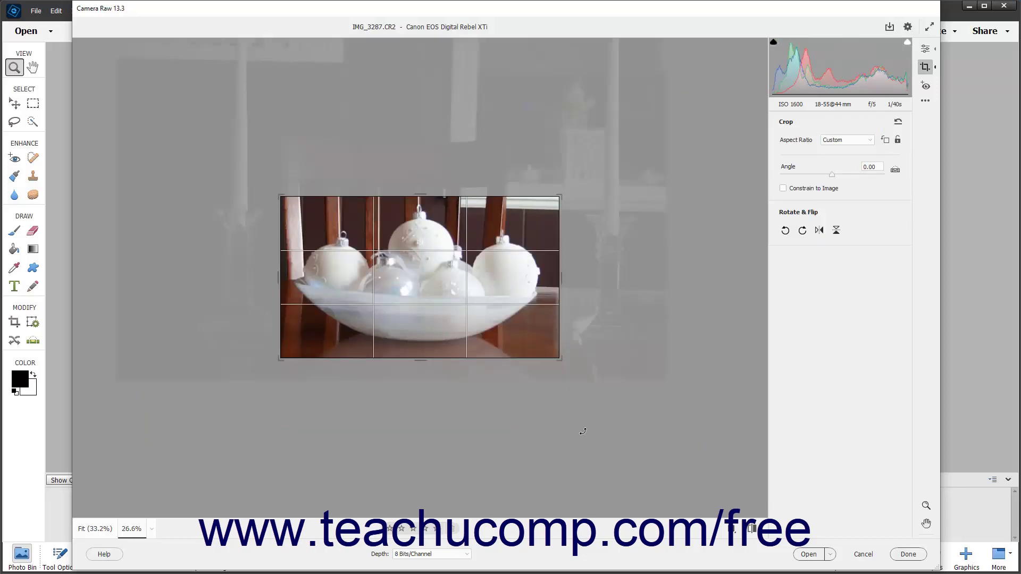
left_click(438, 299)
left_click_drag(438, 300, 433, 300)
left_click_drag(435, 300, 438, 301)
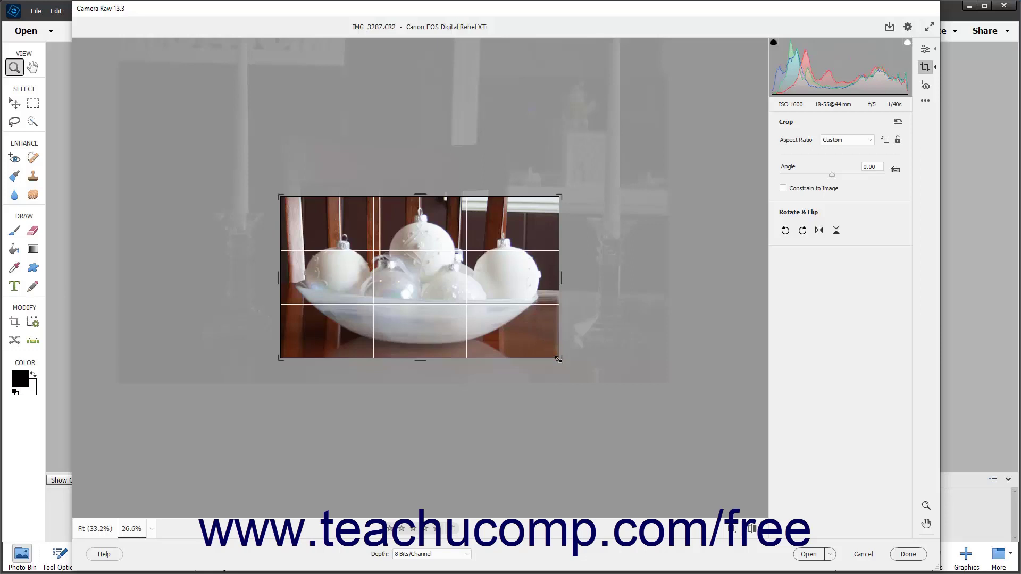
- Enlarge the crop around the bowl and chair and tilt it to -2.80°
left_click_drag(558, 359, 566, 367)
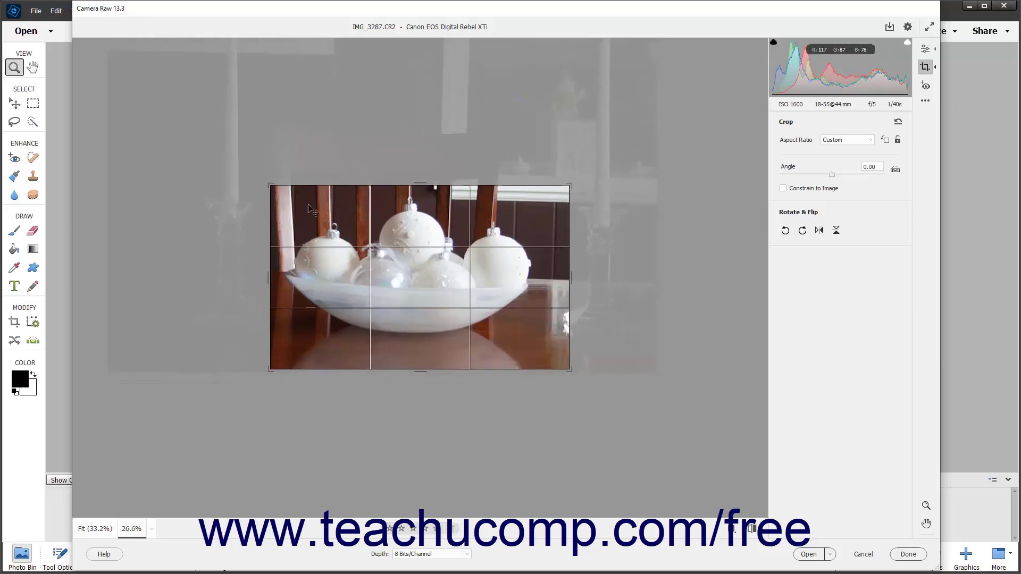
left_click_drag(262, 179, 257, 175)
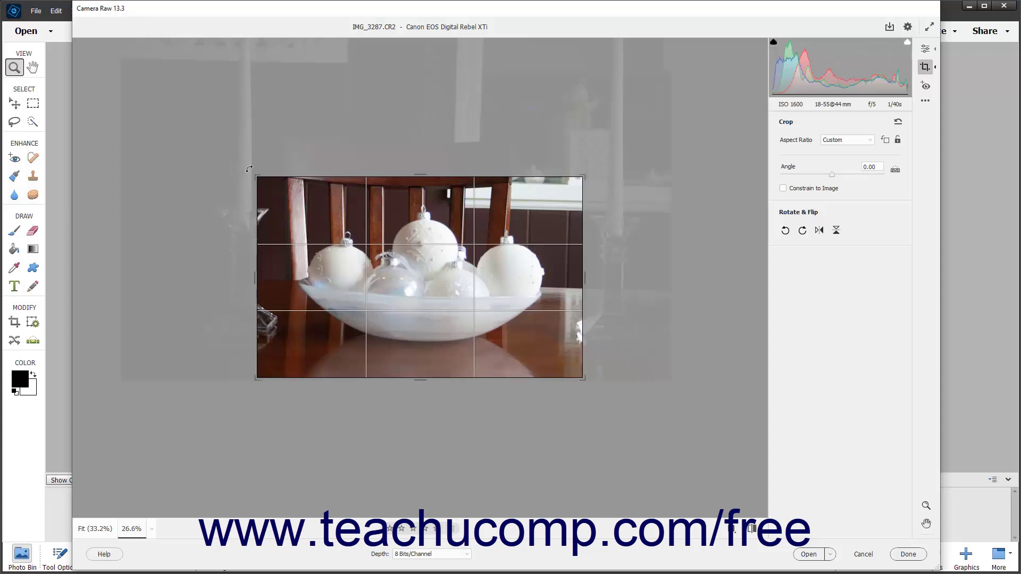
mouse_move(249, 169)
left_mouse_down()
mouse_move(236, 202)
mouse_move(246, 181)
left_mouse_up()
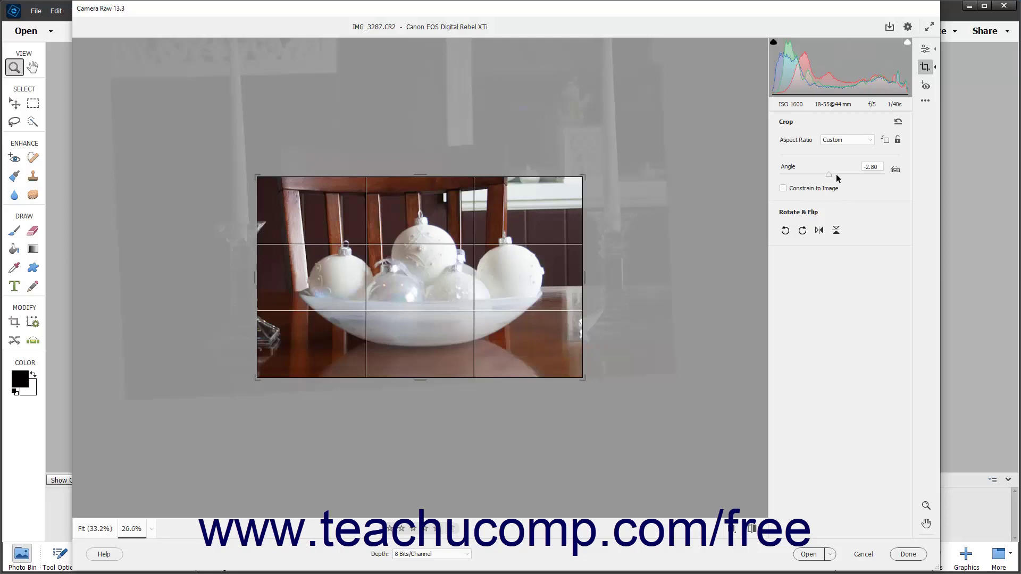
left_click(880, 166)
- Toggle Constrain to Image on and off, then reset the crop and angle
left_click(822, 189)
left_click(821, 189)
left_click(897, 123)
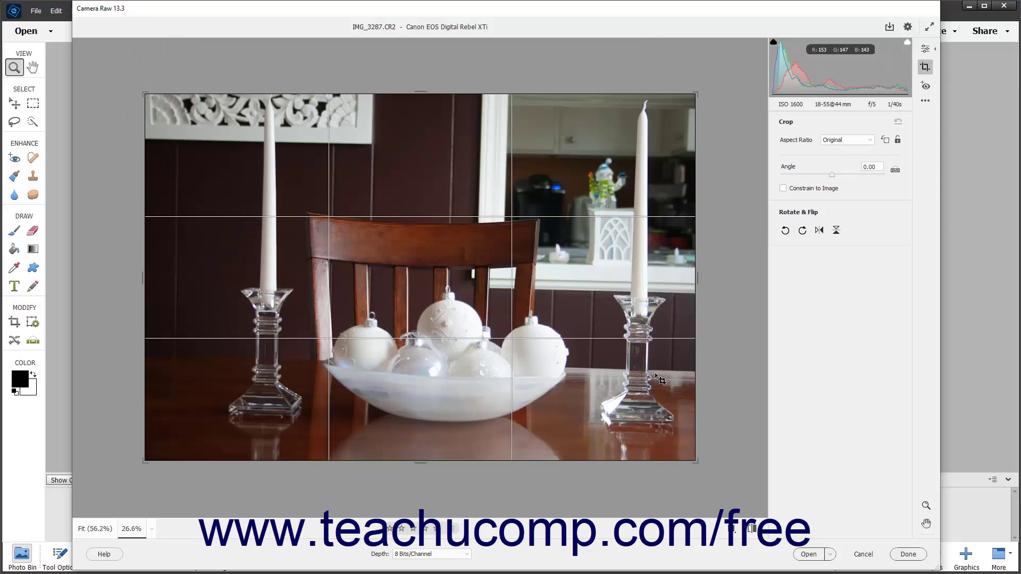
- Straighten the photo to -2.01° along the table edge and apply the crop
left_click(894, 170)
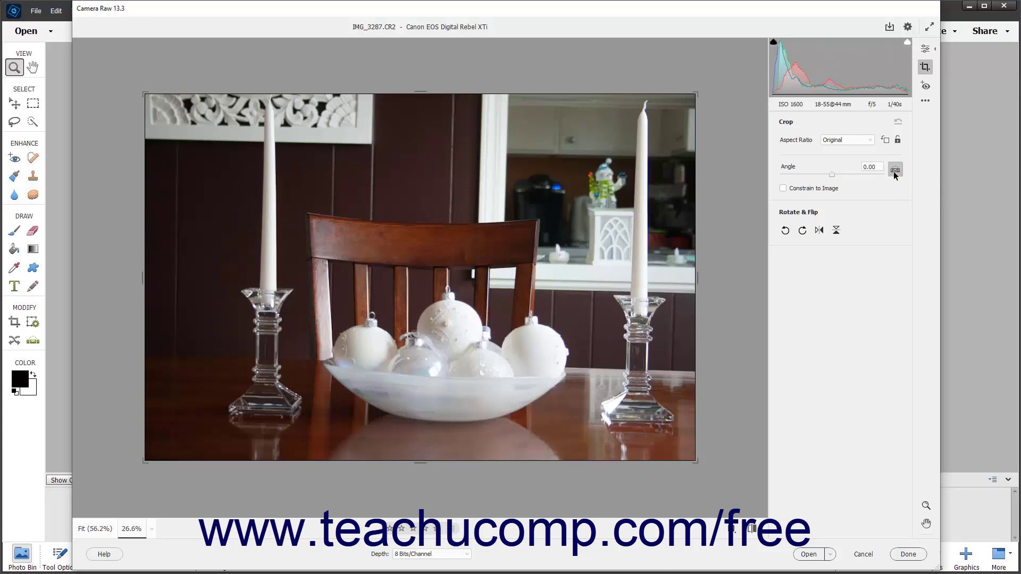
left_click_drag(155, 355, 307, 361)
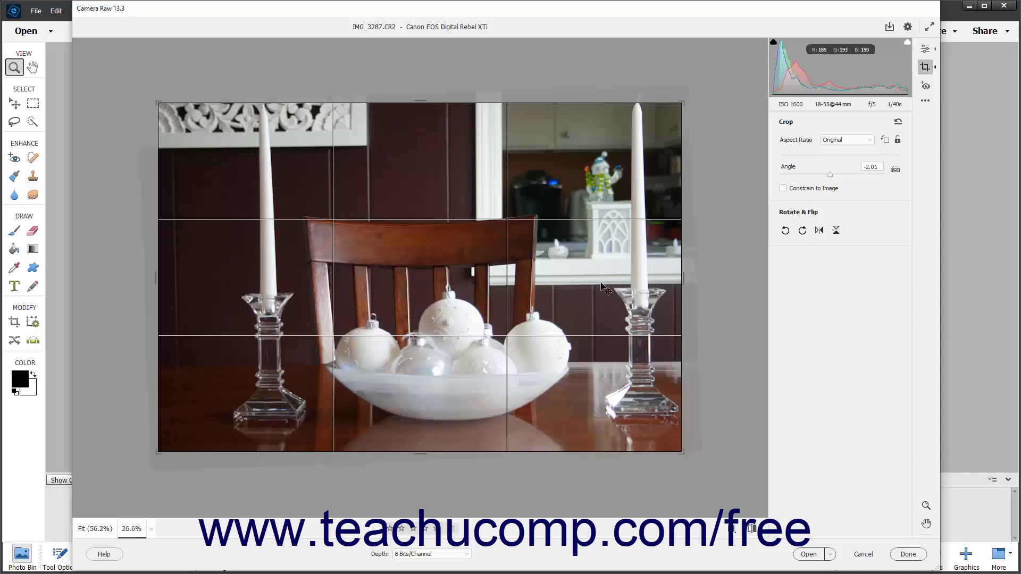
key("Return")
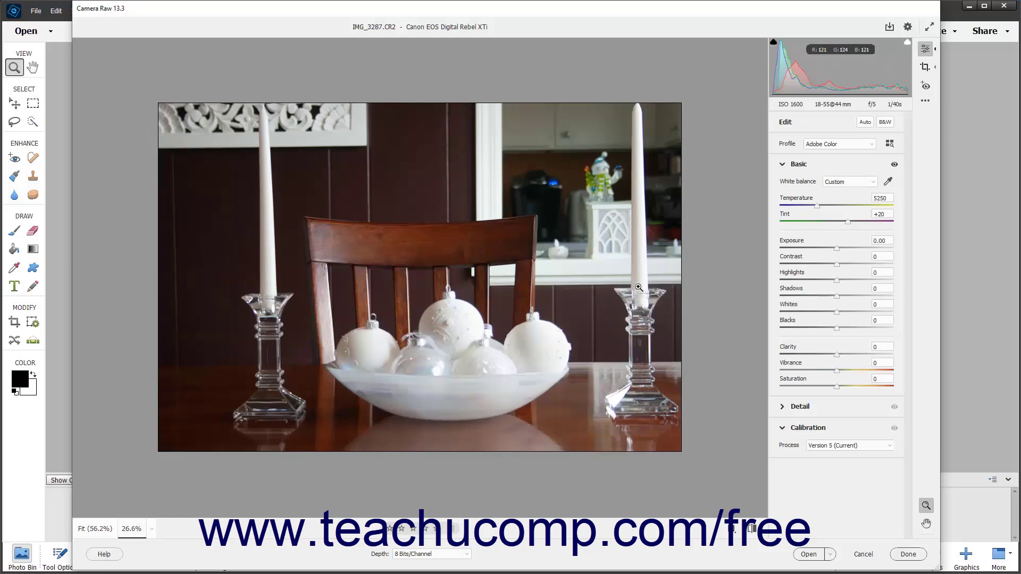
- Reopen crop mode, rotate the photo 90° left and back, then flip it horizontally
left_click(926, 68)
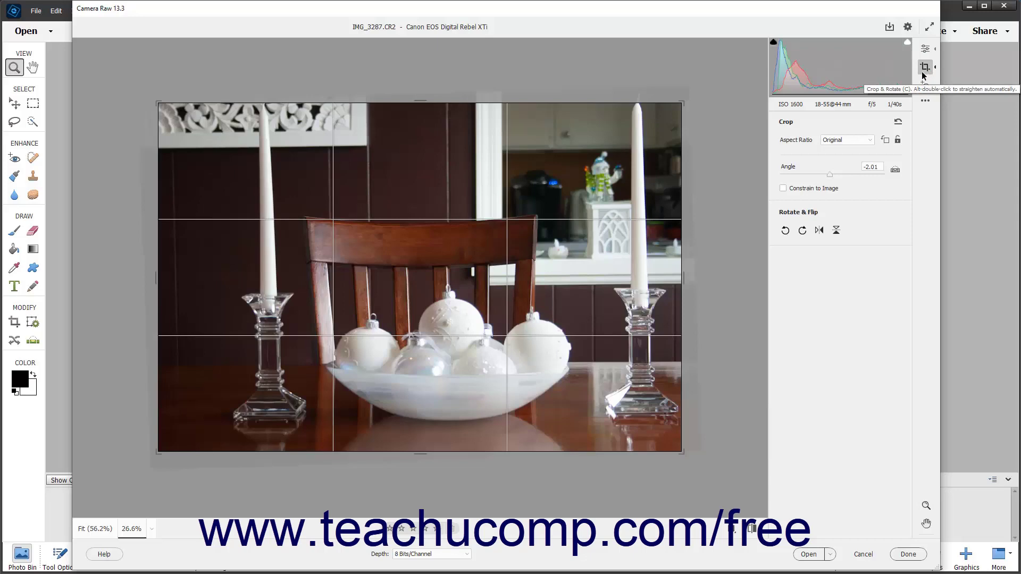
left_click(785, 230)
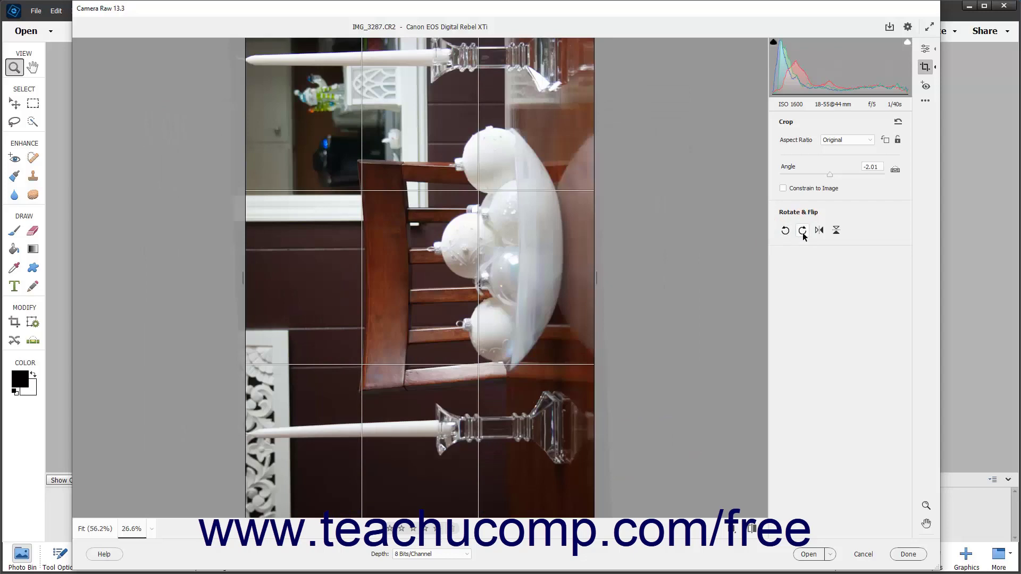
left_click(803, 233)
left_click(819, 232)
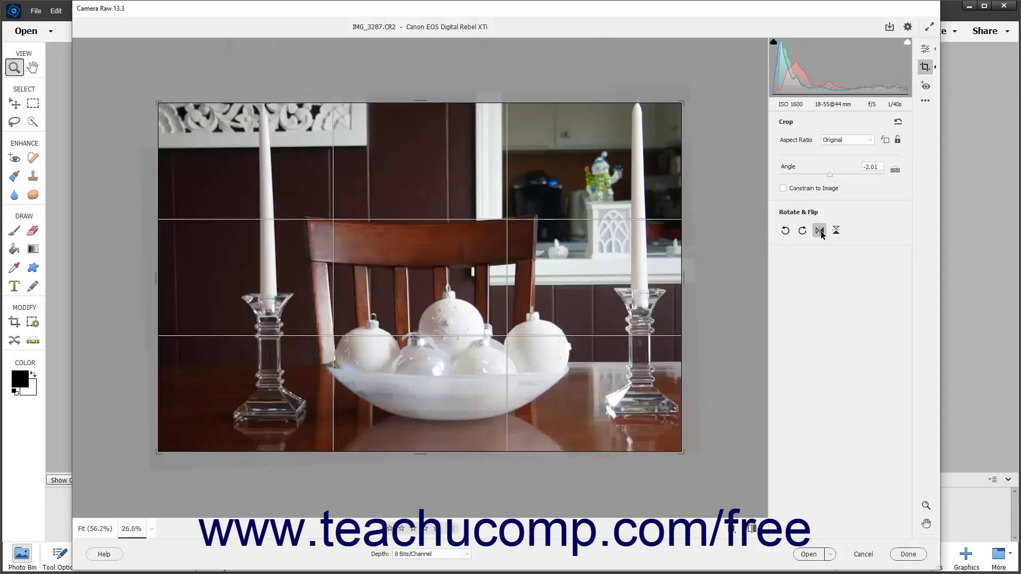